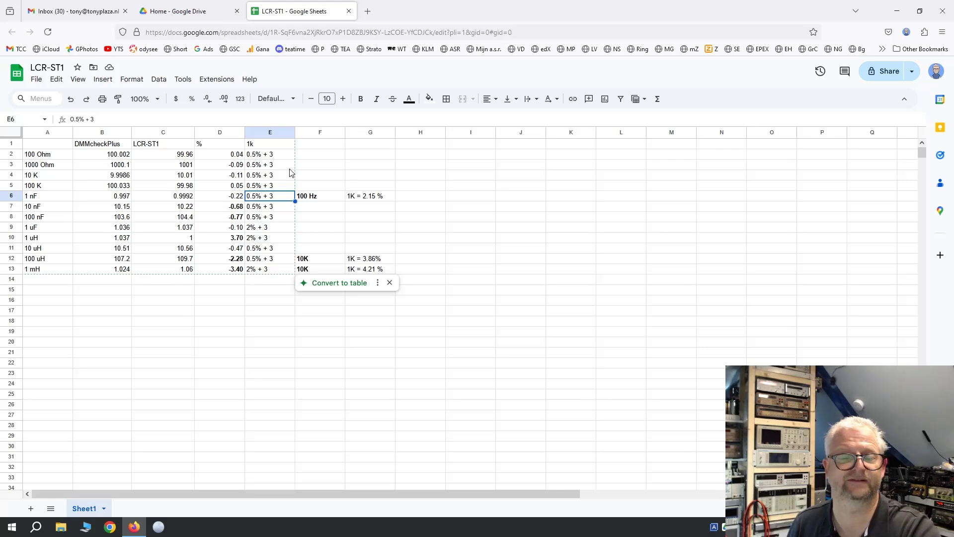
- Examine the 1 nF row's percentage deviation, 1k tolerance, test frequency and 1K comparison note
key("Right")
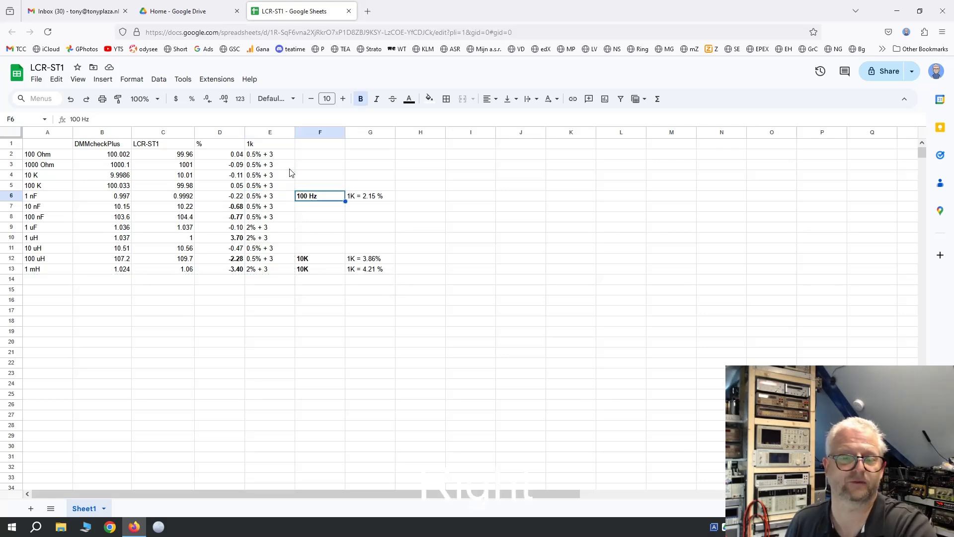
key("Right")
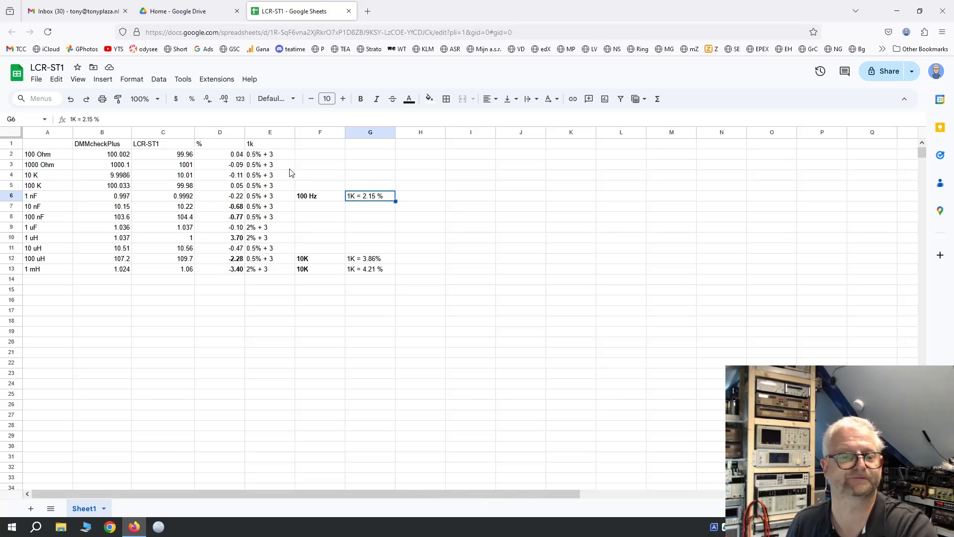
key("Left")
key("Left")
key("Left")
key("Left")
key("Right")
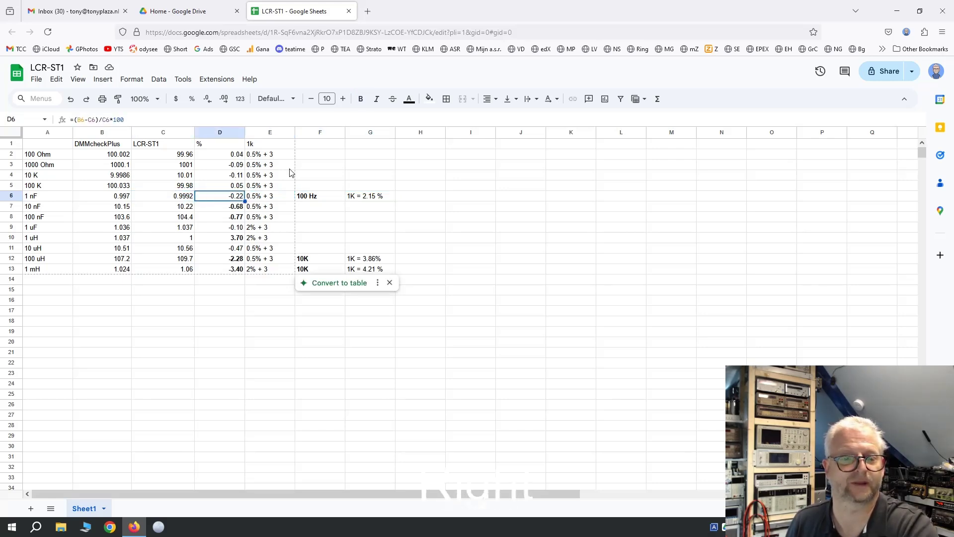
- Set the LCR-ST1 reading for the 10 nF row to 10.19 and check its percentage deviation against the tolerance
key("Down")
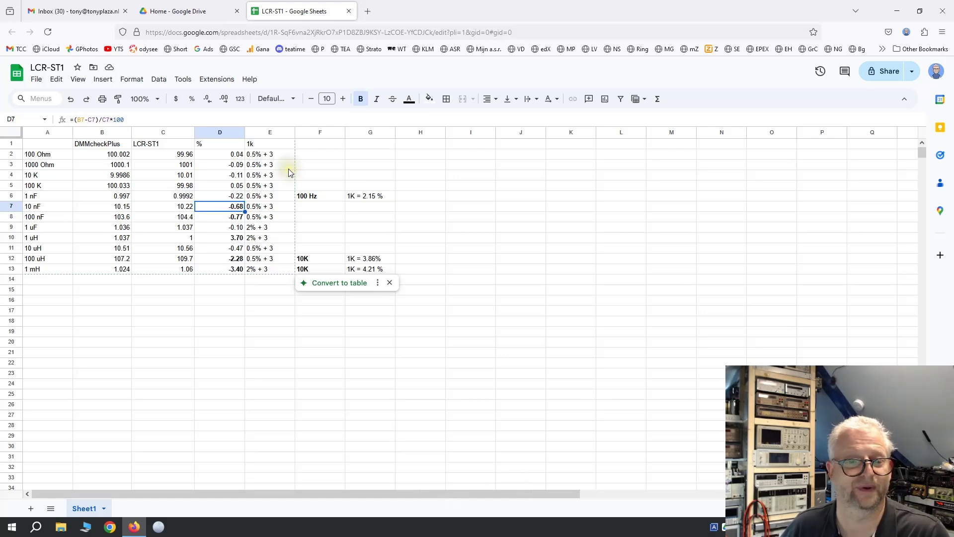
left_click(189, 209)
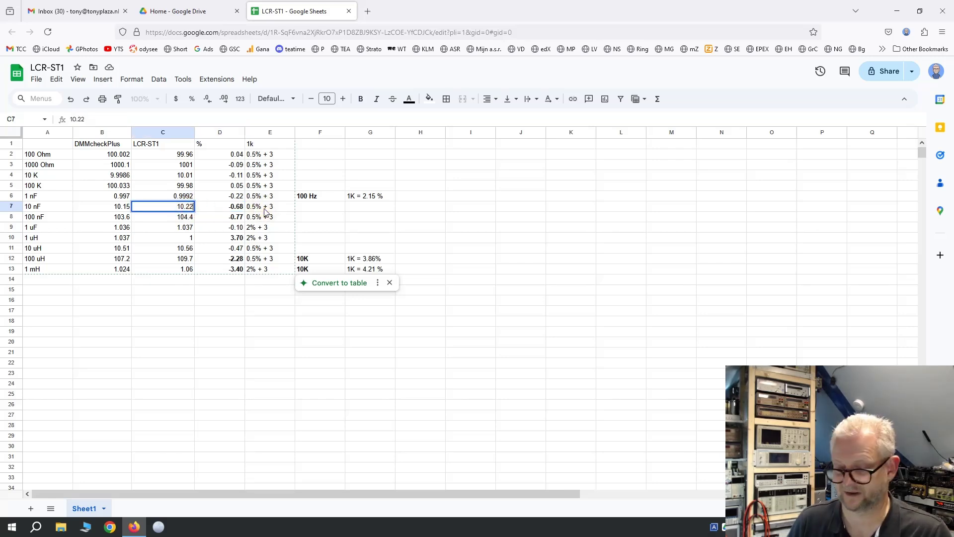
key("BackSpace")
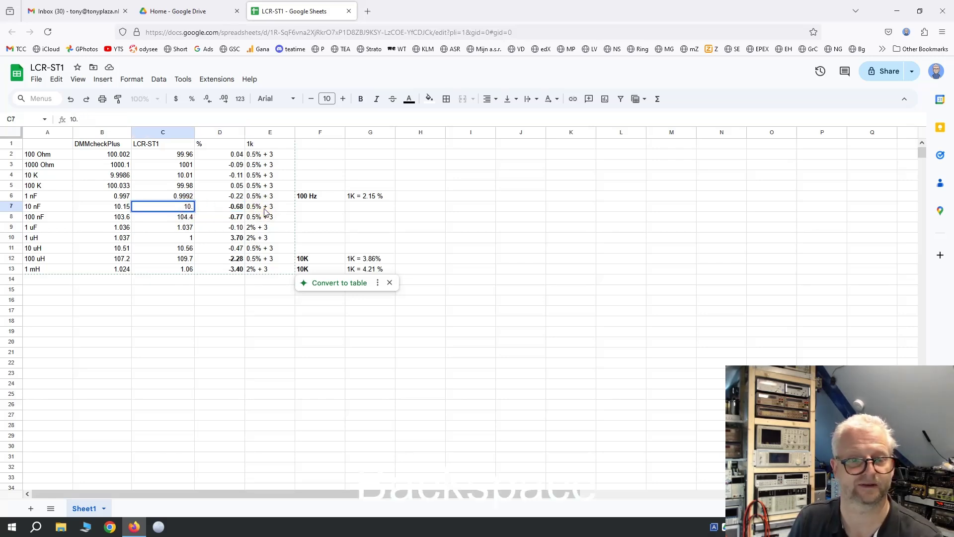
type("19")
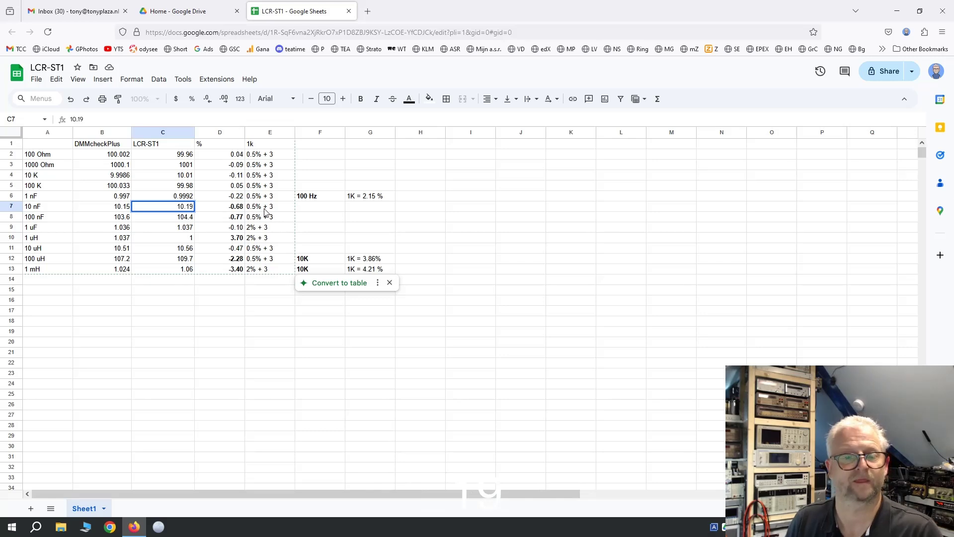
key("Return")
key("Up")
key("Right")
key("Right")
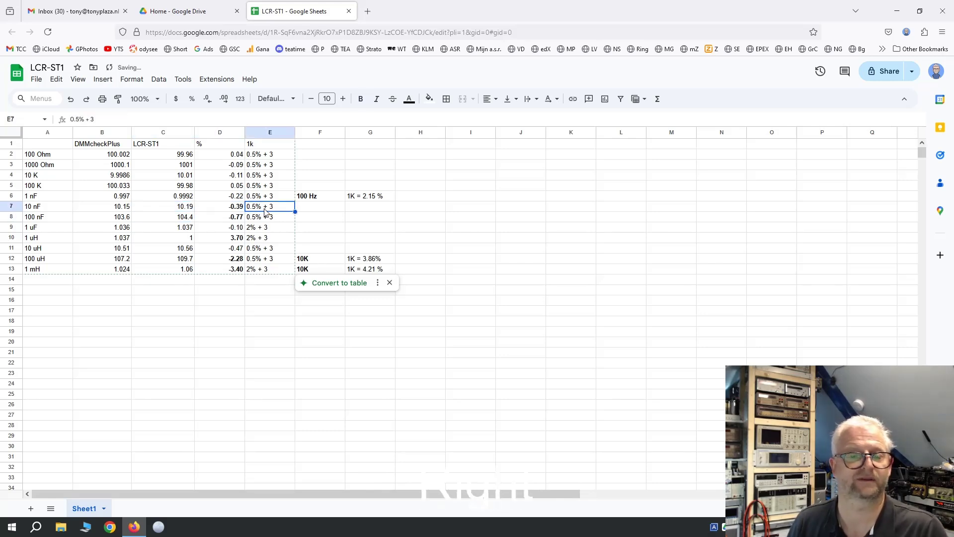
- Set the LCR-ST1 reading for the 100 nF row to 104.1 and check its deviation against the tolerance
key("Down")
key("Left")
key("Left")
left_click(179, 215)
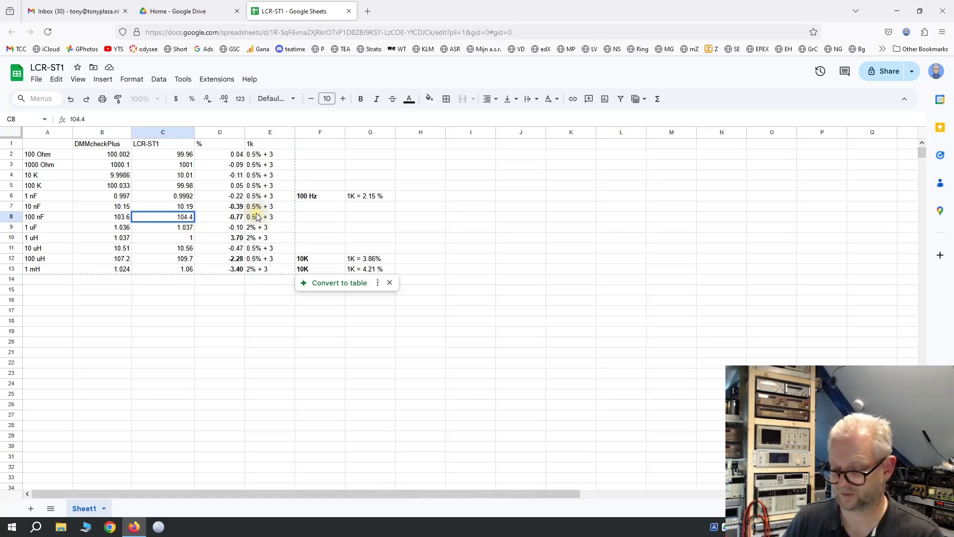
type("104.1")
key("Return")
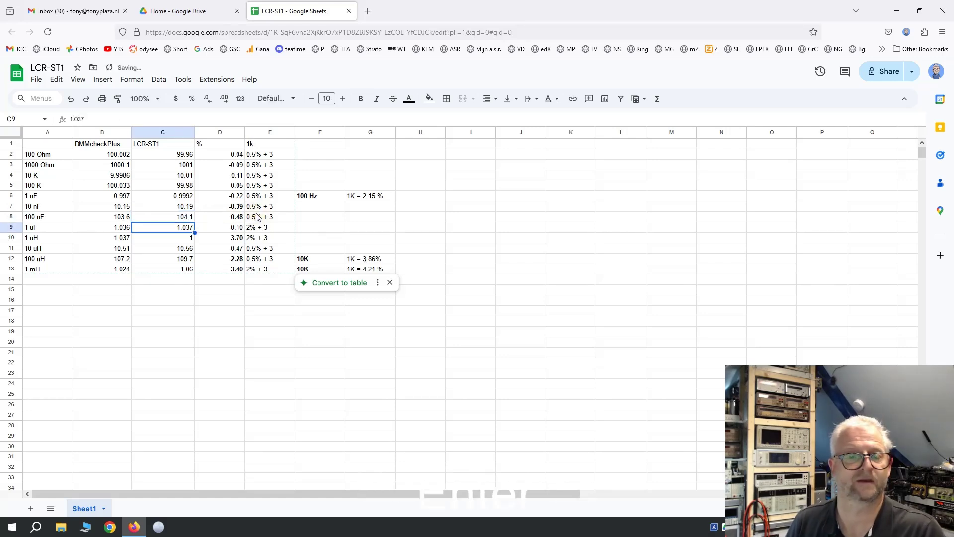
key("Up")
key("Right")
key("Right")
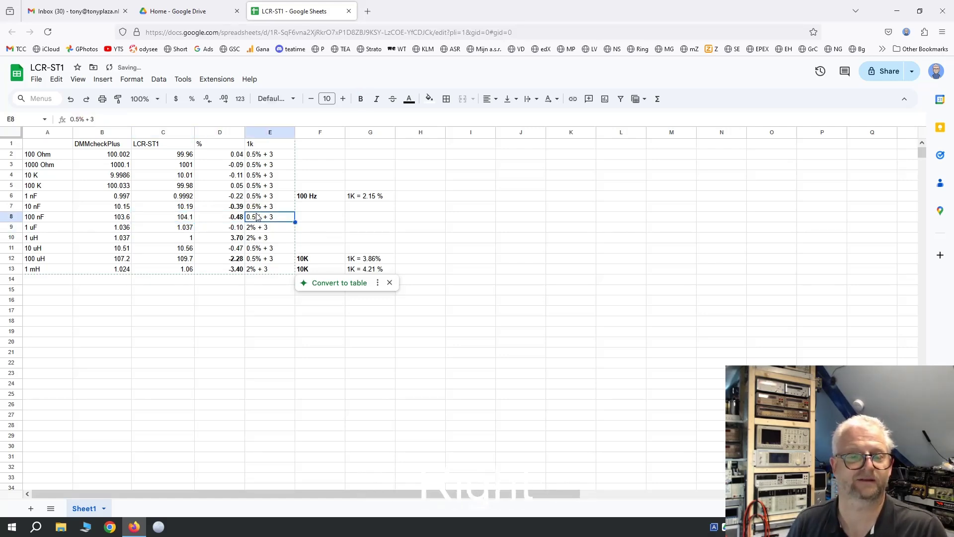
- Remove the bold formatting from the 10 nF and 100 nF percentage deviations in D7:D8
key("Left")
key("shift+Up")
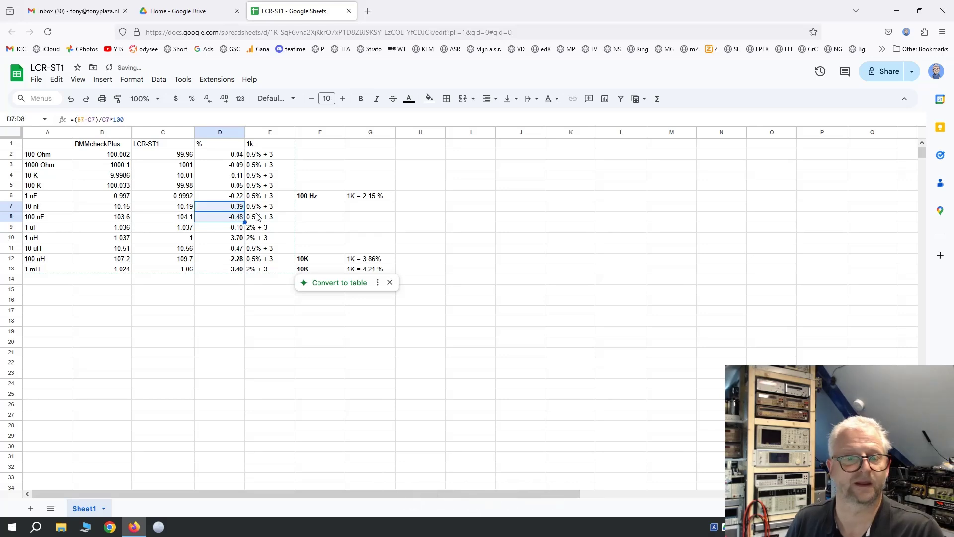
- Try 1.1 as the LCR-ST1 reading for the 1 uH row, and restore the reading to 1
key("Down")
key("Down")
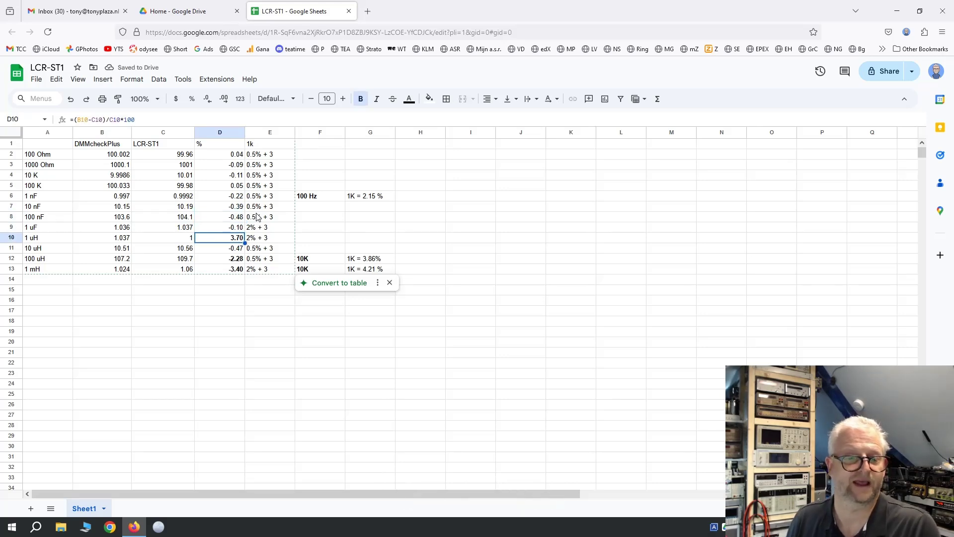
key("Left")
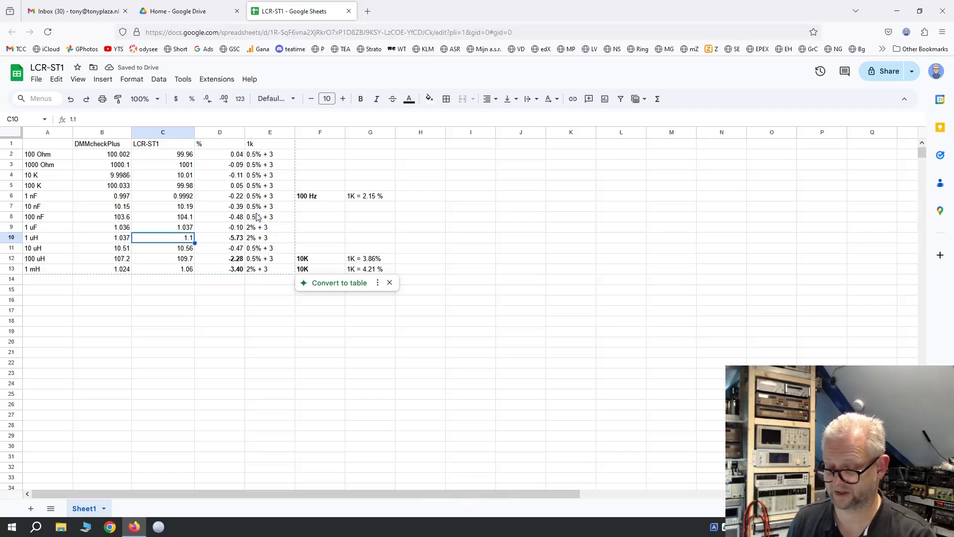
type("1")
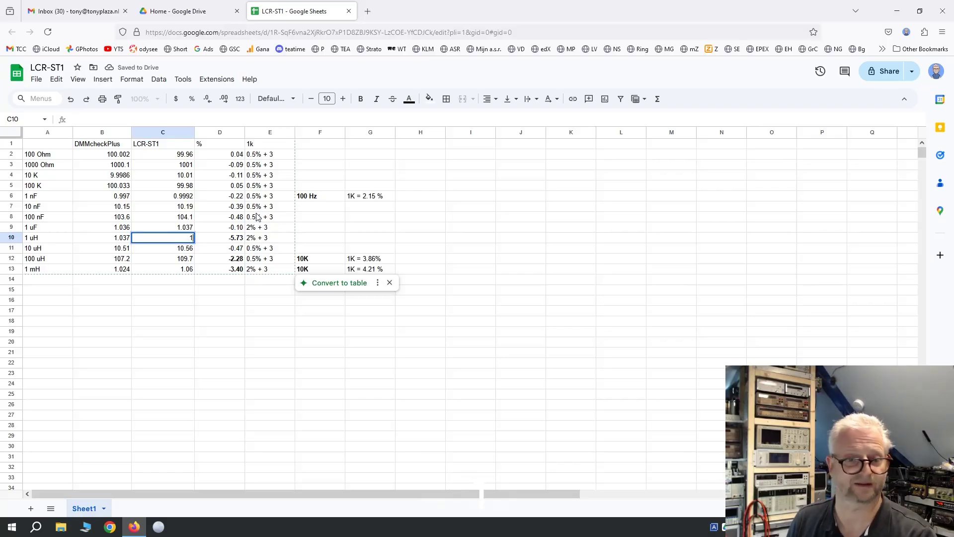
key("Return")
key("Up")
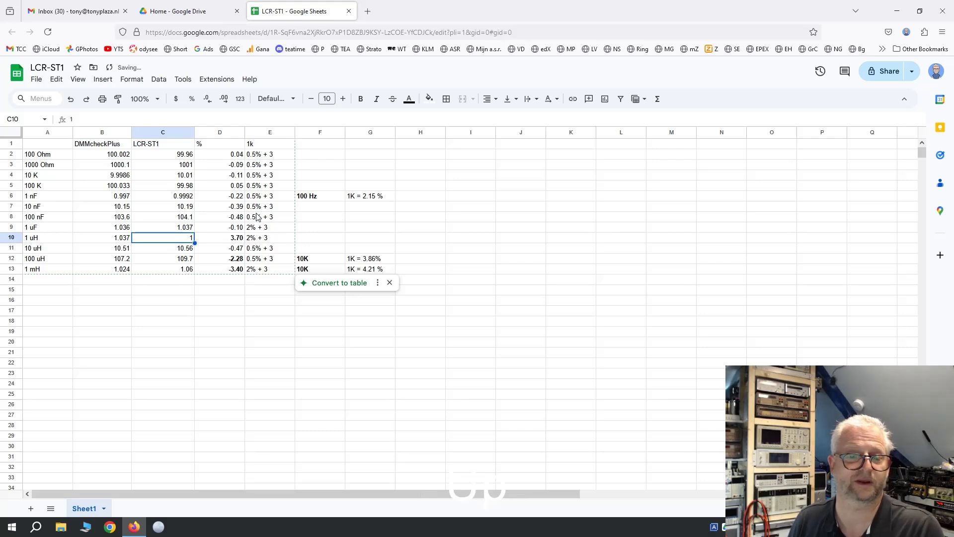
- Set the LCR-ST1 reading for the 100 uH row to 109.4 and check that row's tolerance and frequency notes
key("Down")
key("Down")
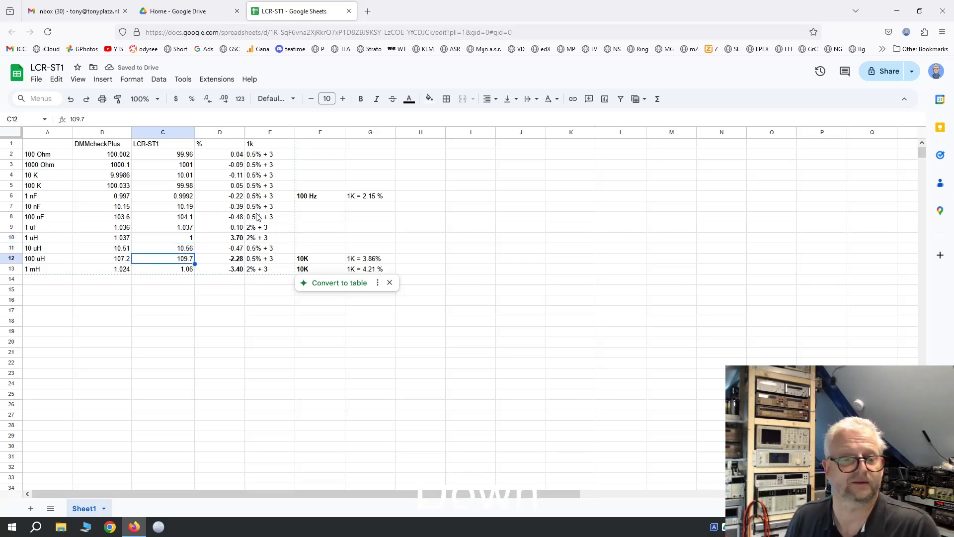
left_click(118, 116)
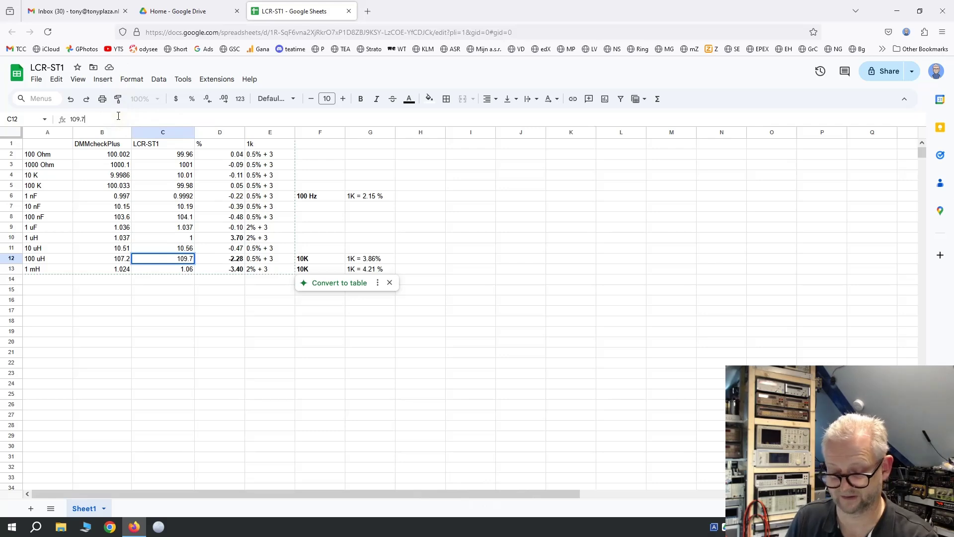
type("4")
key("Return")
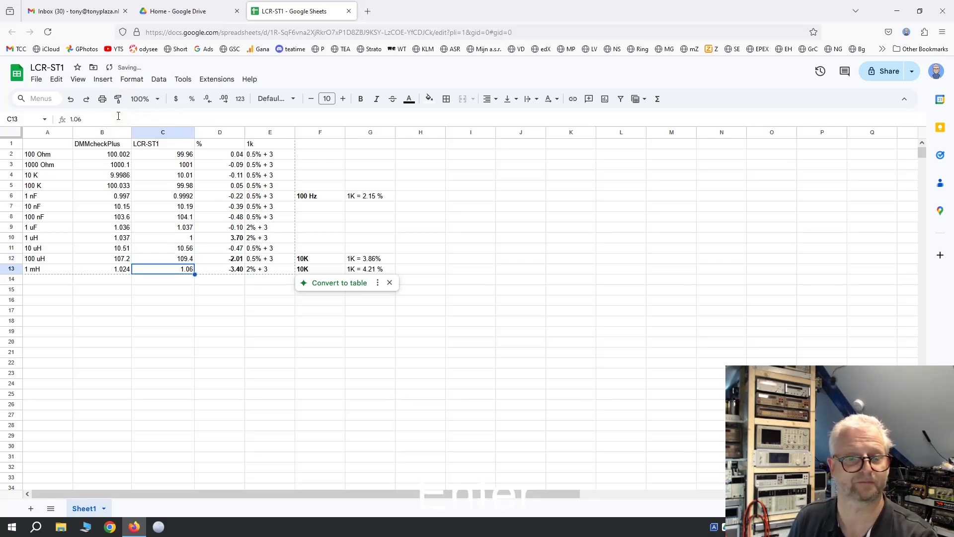
key("Up")
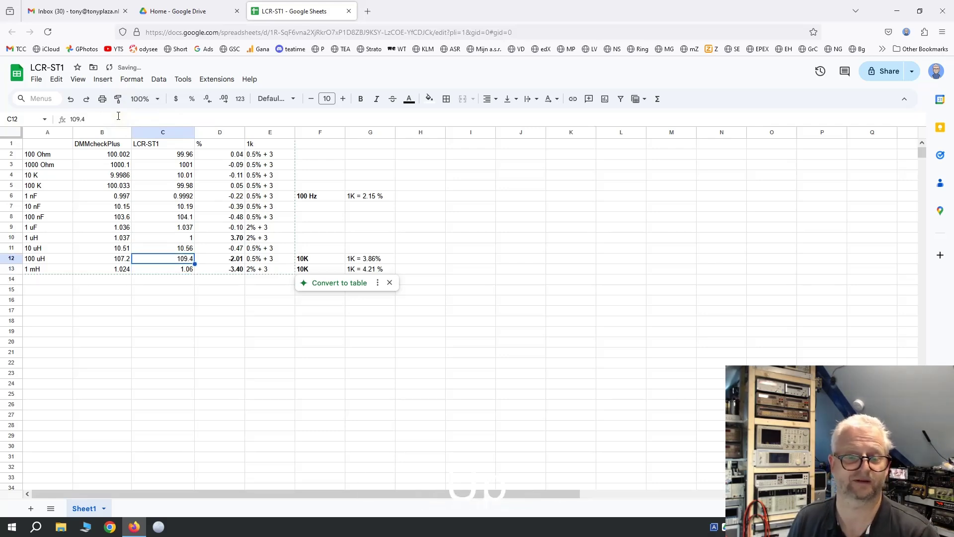
key("Right")
key("Right")
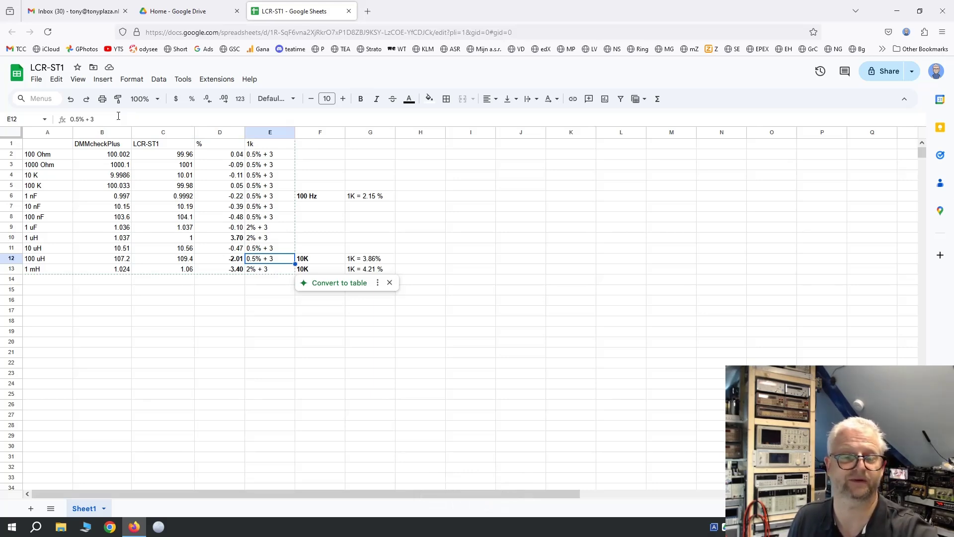
key("Right")
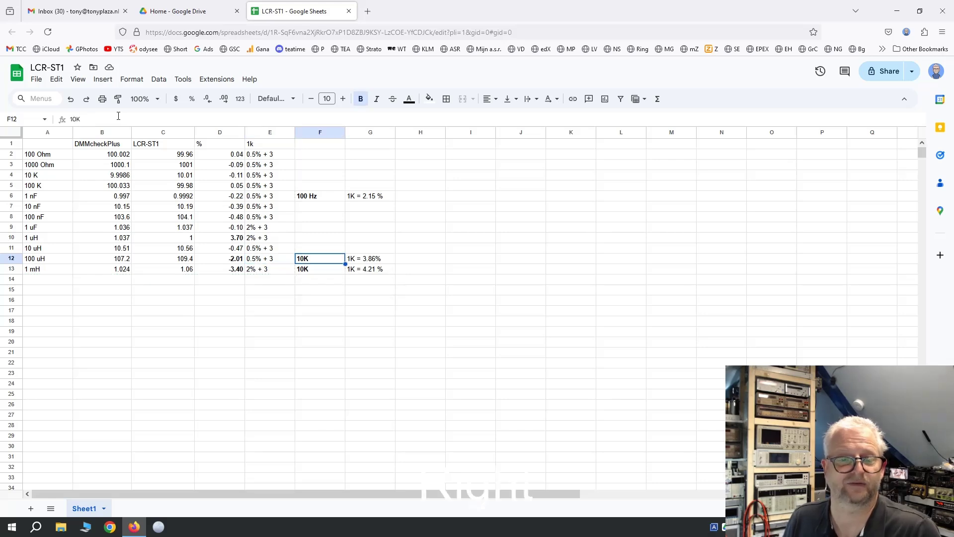
key("Right")
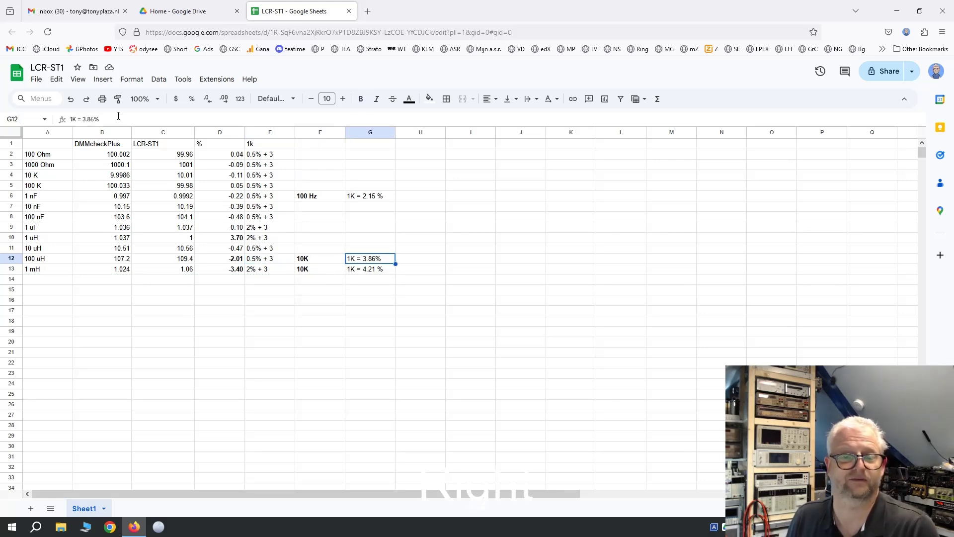
- Set the LCR-ST1 reading for the 1 mH row to 1.03 and check its percentage deviation
key("Down")
key("Left")
key("Left")
key("Left")
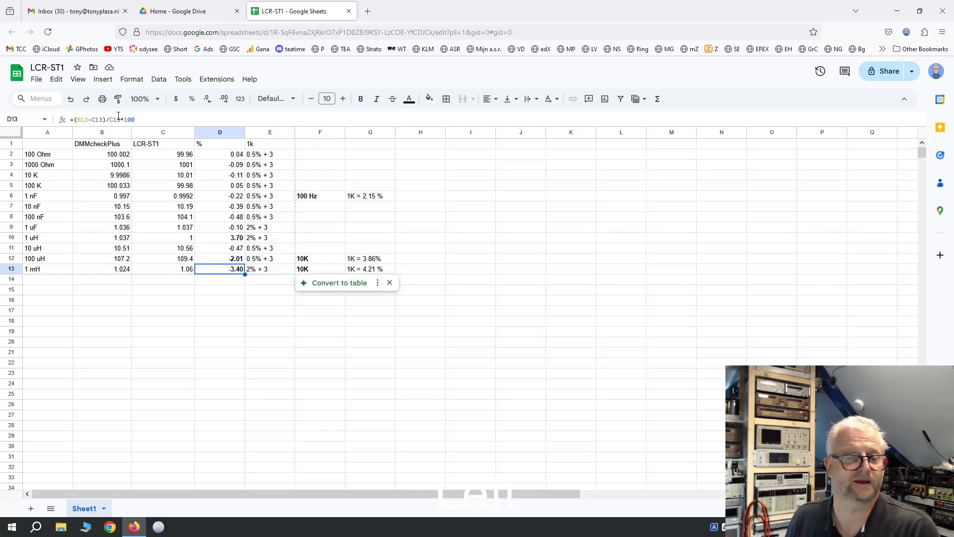
key("Left")
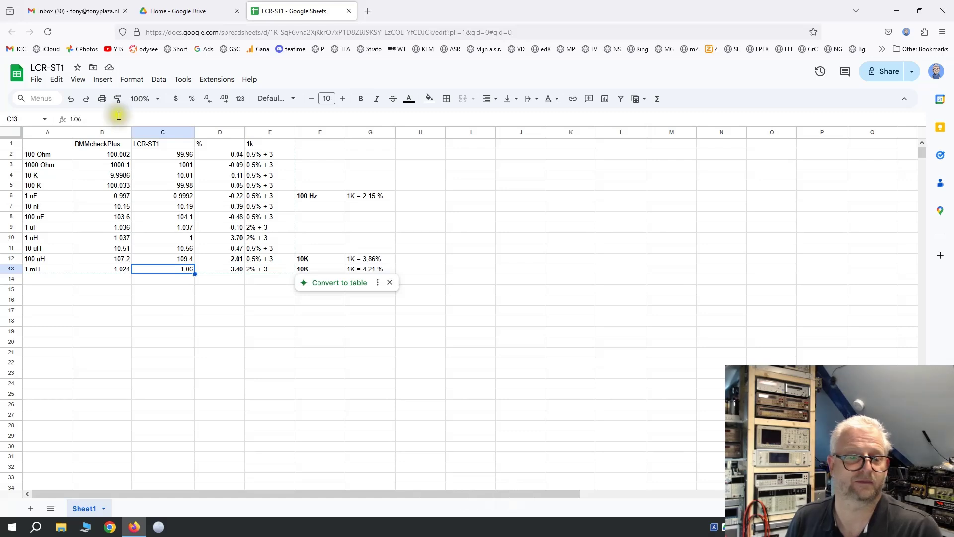
left_click(107, 120)
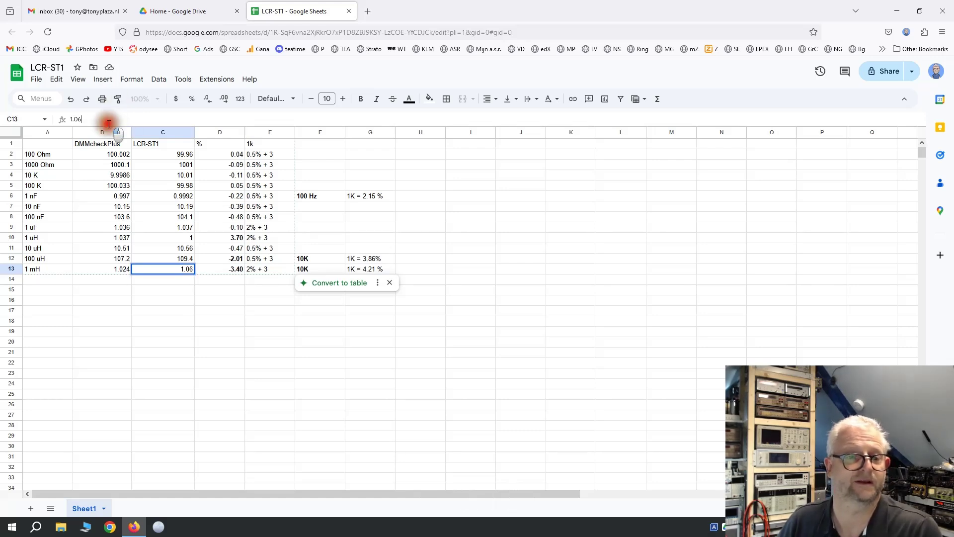
type("3")
key("Return")
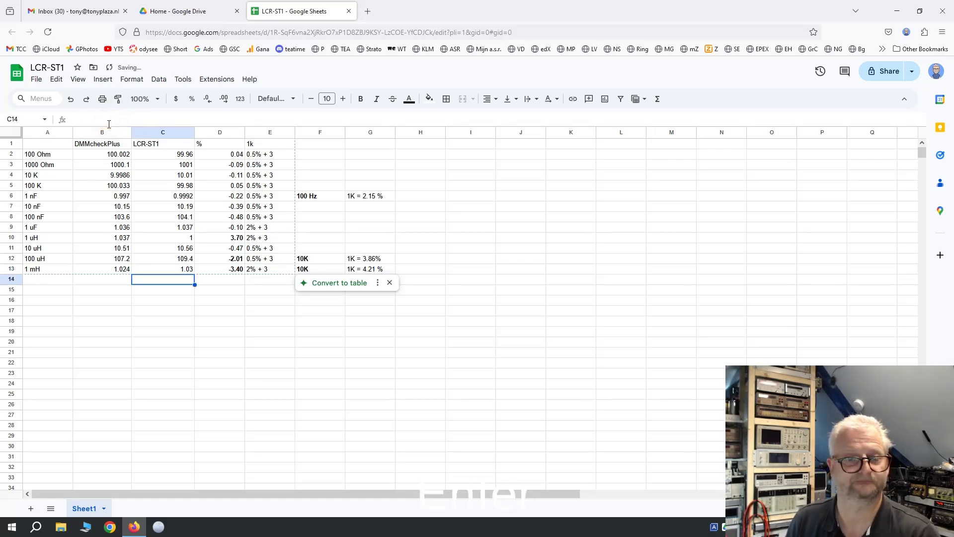
key("Up")
key("Right")
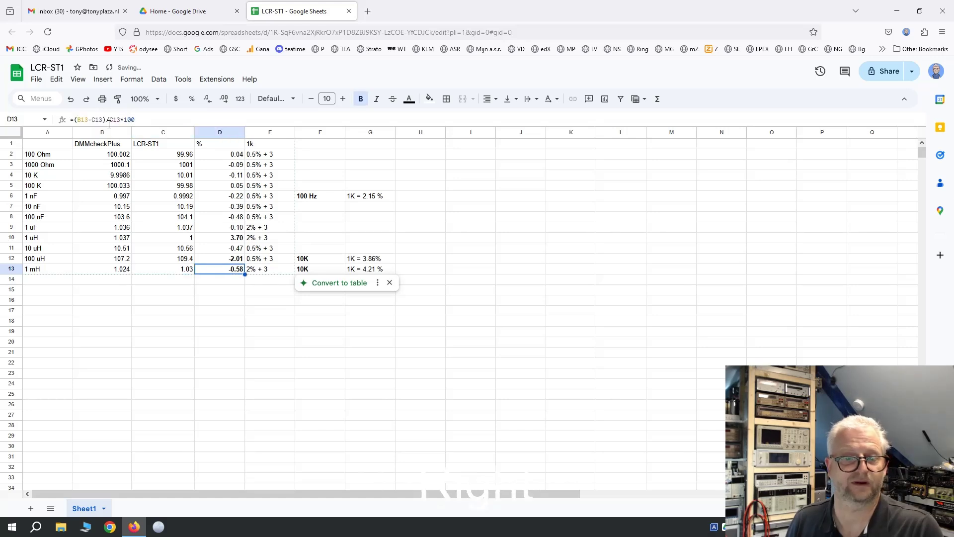
- Compare the 1 mH and 100 uH percentage deviations with their tolerances and the 1 mH row's frequency notes
key("Right")
key("Left")
key("Right")
key("Right")
key("Right")
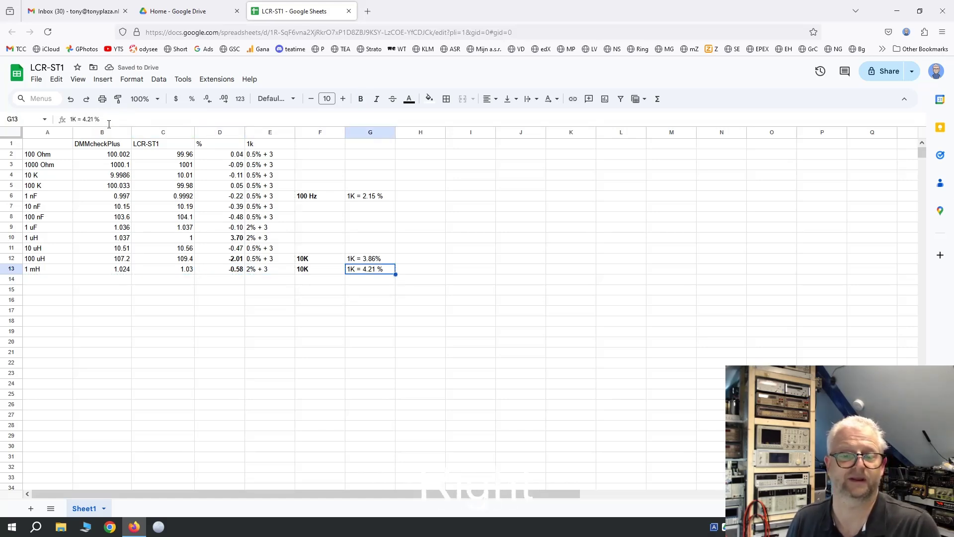
key("Left")
key("Left")
key("Left")
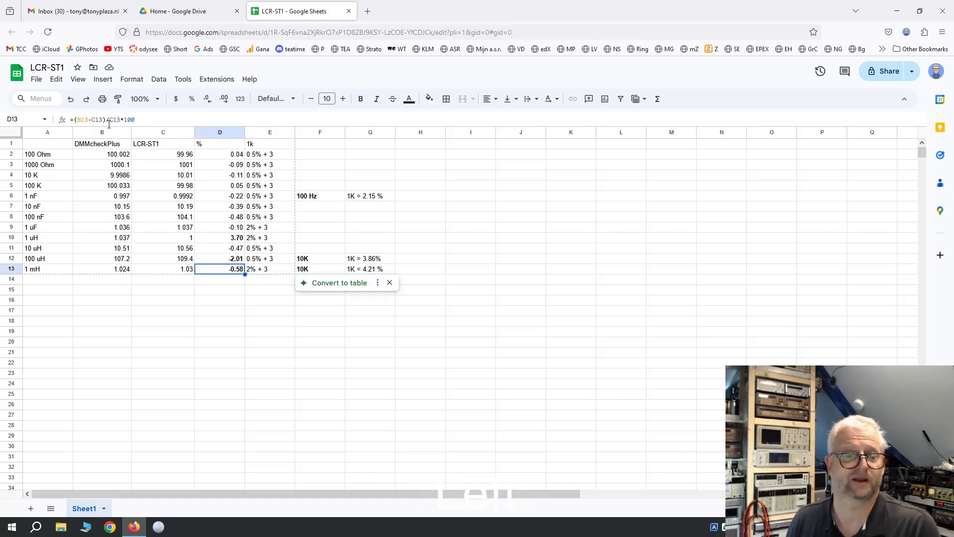
key("Up")
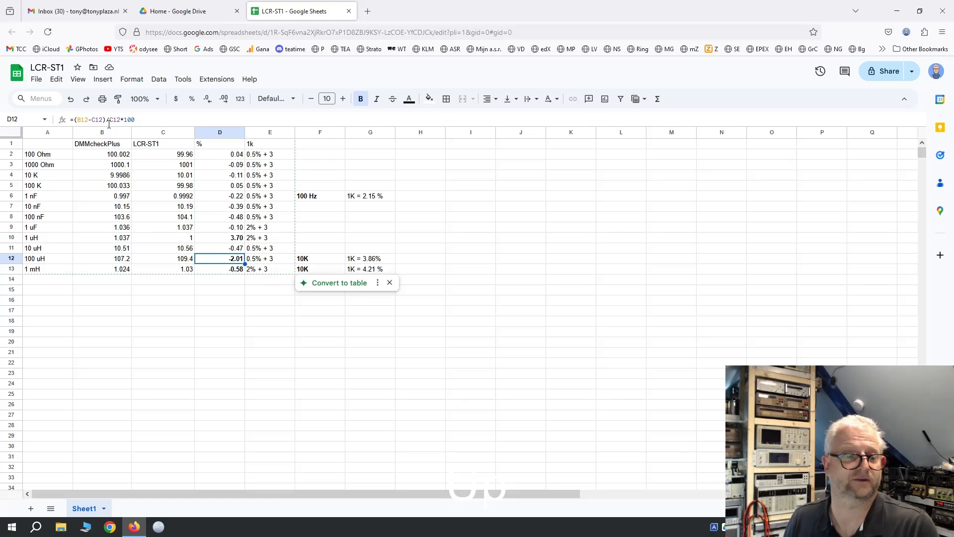
key("Right")
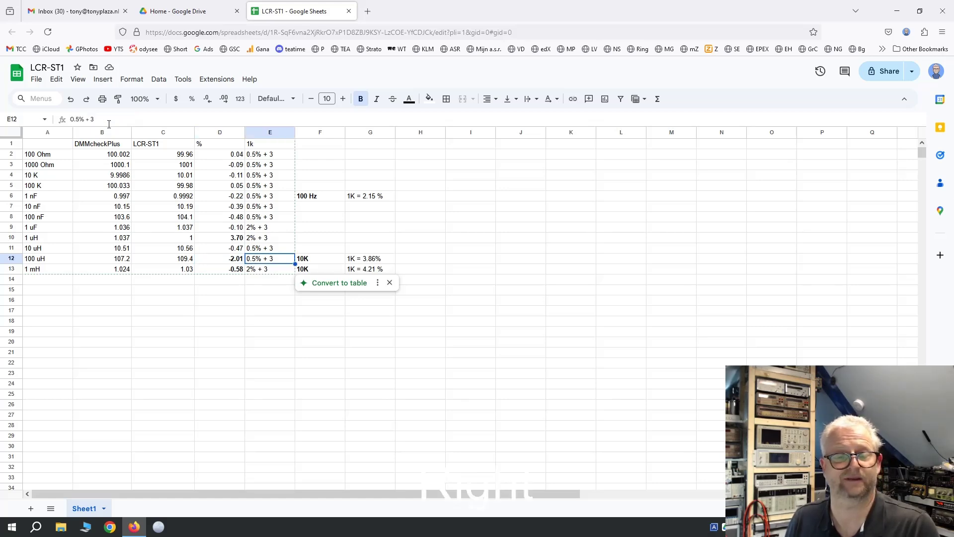
key("Left")
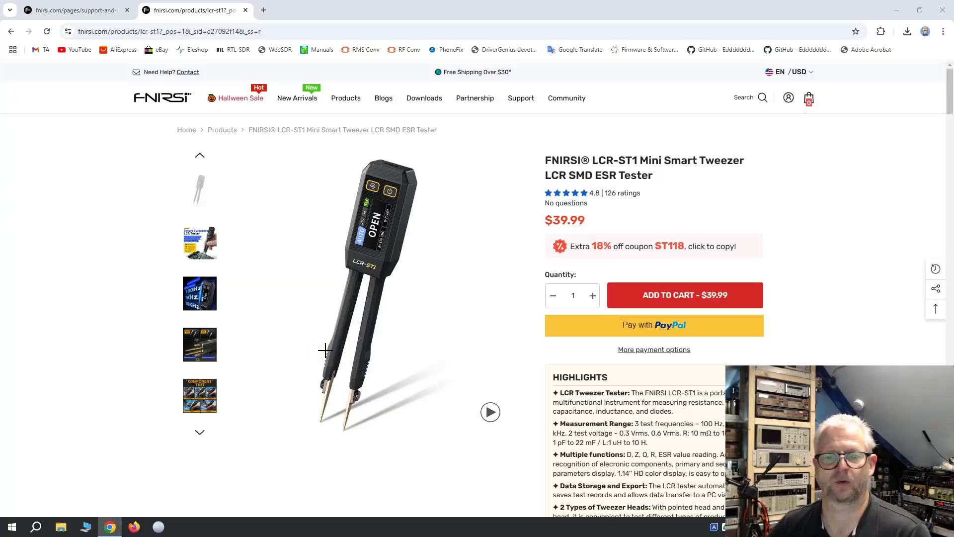
- Open the Manuals & Firmwares downloads page on the FNIRSI website
mouse_move(425, 99)
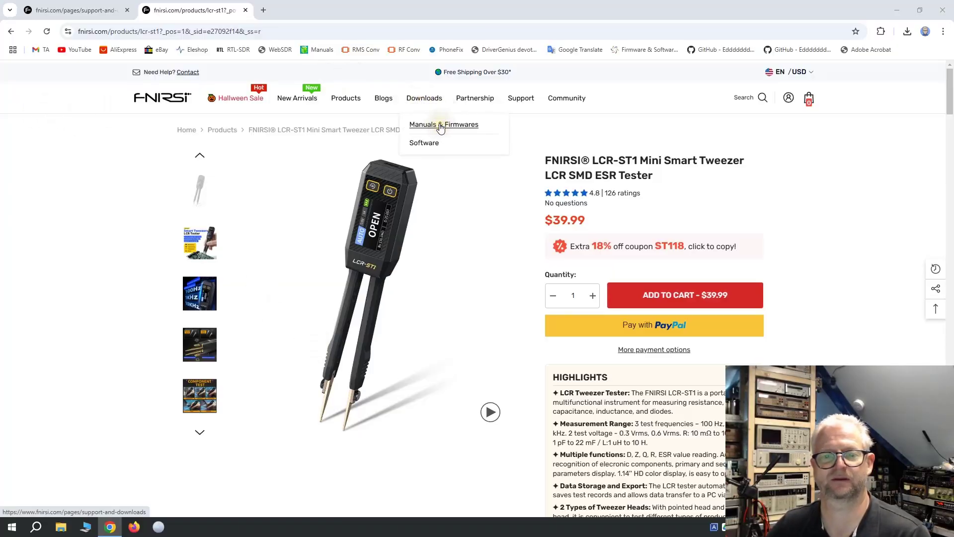
left_click(440, 126)
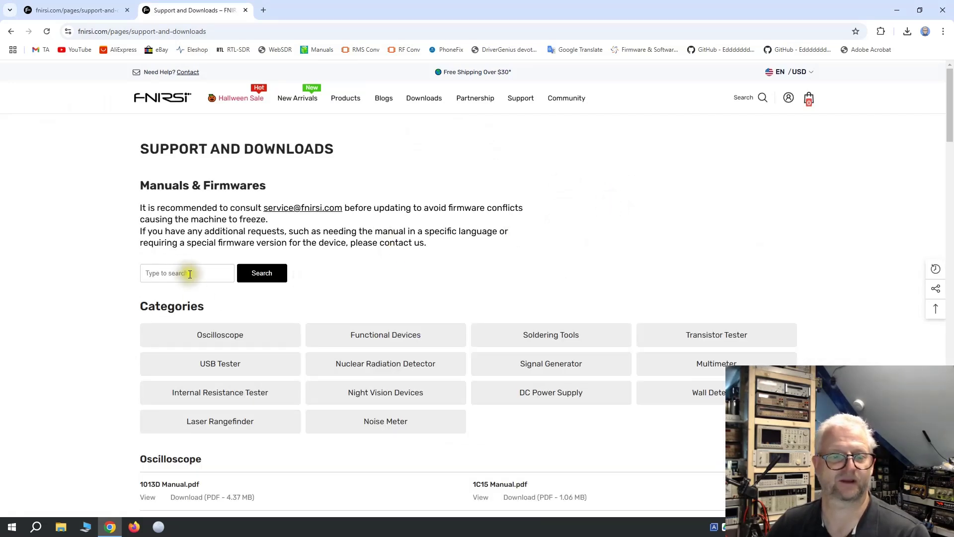
- Download LCR-ST1 Firmware-V1.5.zip from the Transistor Tester section of the downloads page
scroll(460, 294, "down", 18)
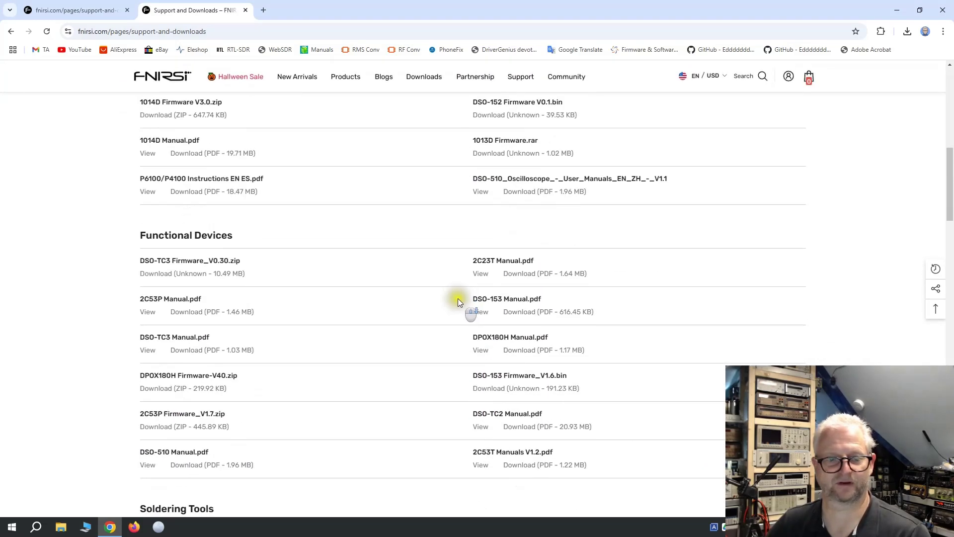
scroll(460, 300, "down", 2)
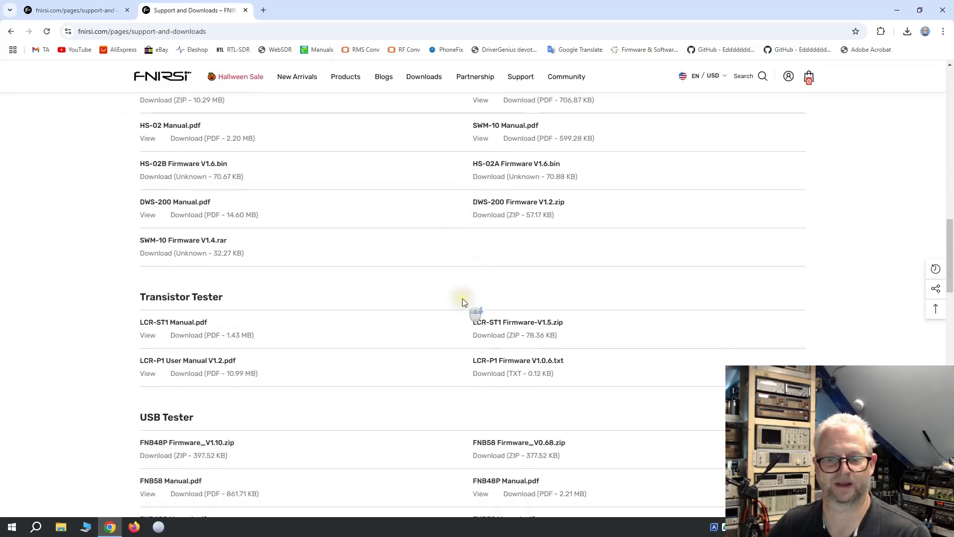
left_click(487, 336)
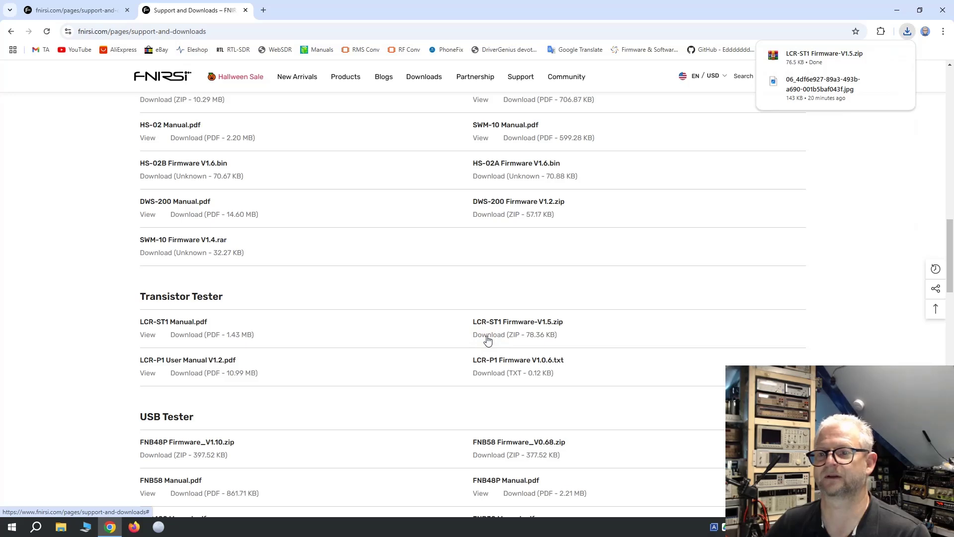
left_click(487, 338)
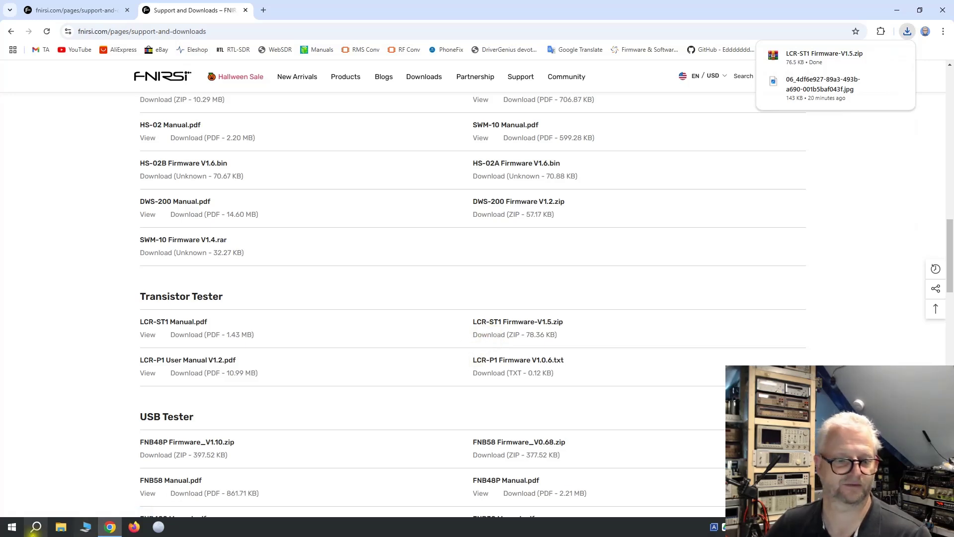
- Show the downloaded LCR-ST1 Firmware-V1.5.zip in its folder and extract it to a new LCR-ST1 Firmware-V1.5 folder in Downloads
left_click(821, 57)
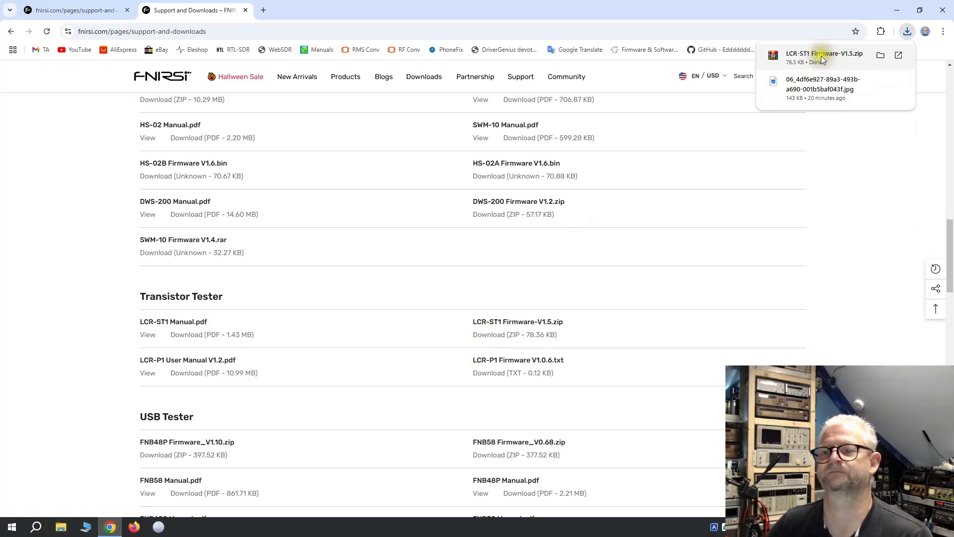
left_click(881, 57)
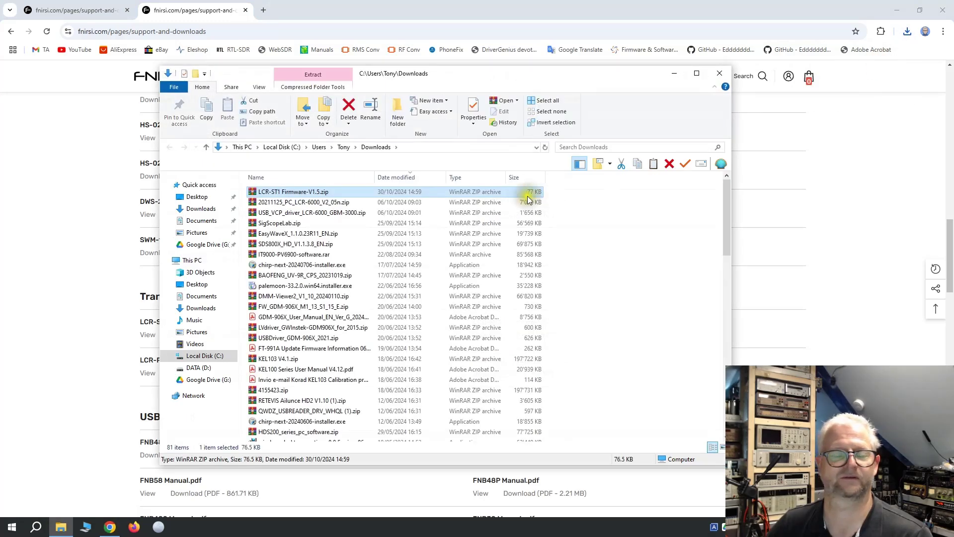
right_click(305, 192)
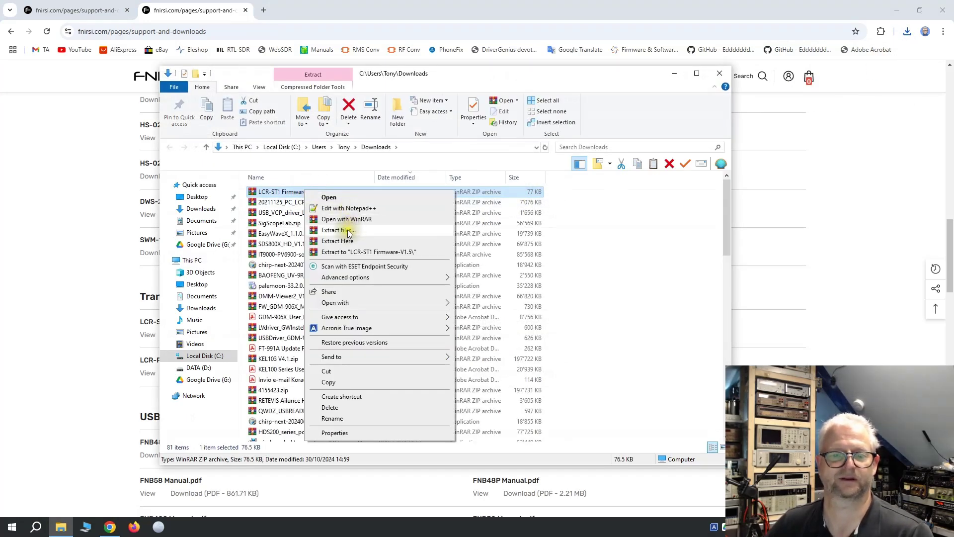
left_click(341, 230)
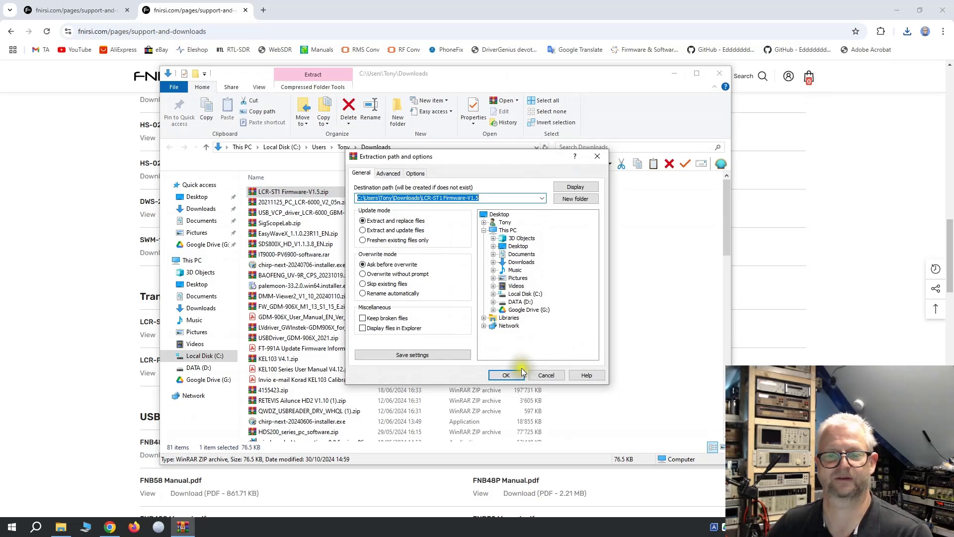
left_click(521, 373)
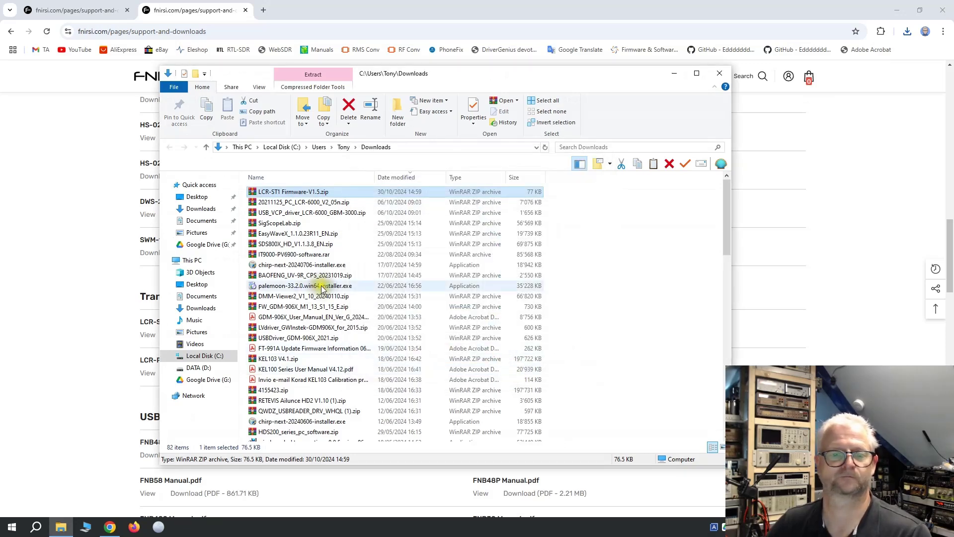
- Open the LCR-ST1 subfolder inside the extracted LCR-ST1 Firmware-V1.5 folder
scroll(322, 288, "down", 19)
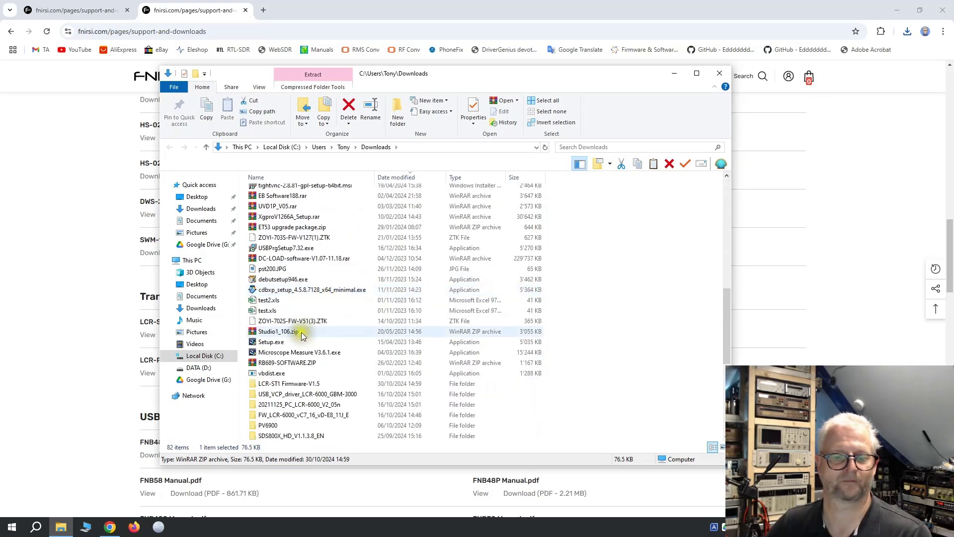
double_click(287, 383)
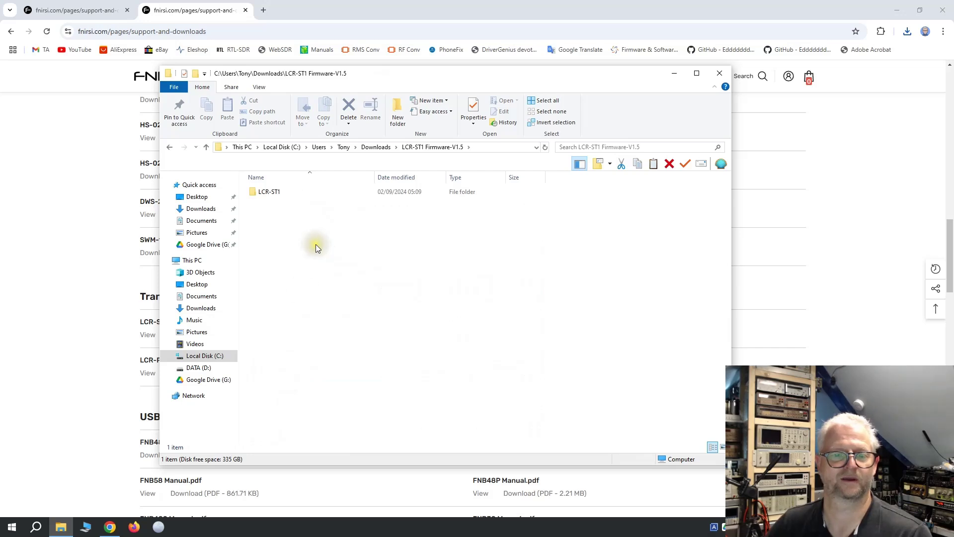
double_click(269, 191)
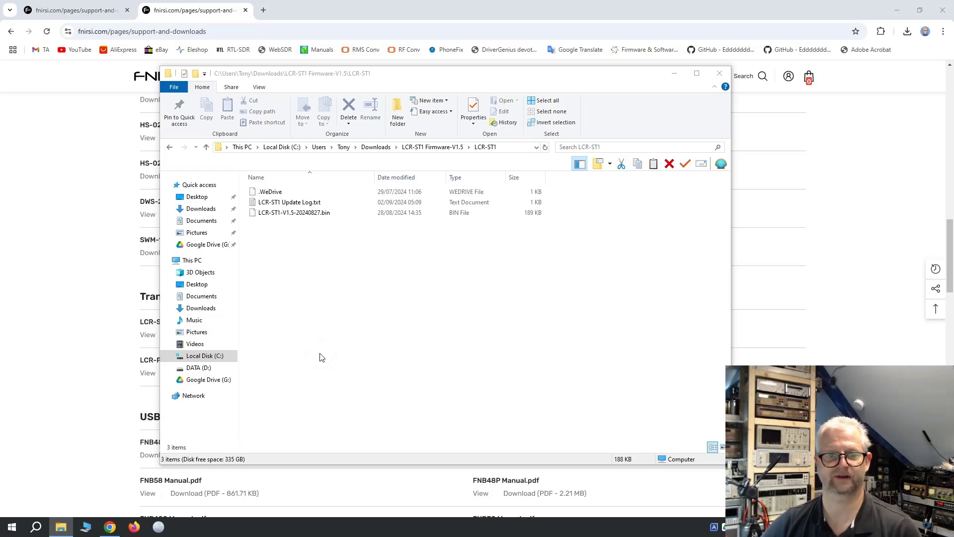
- Close the extra This PC window and move the FNIRSI IAP (E:) drive window clear of the firmware file list
key("super+e")
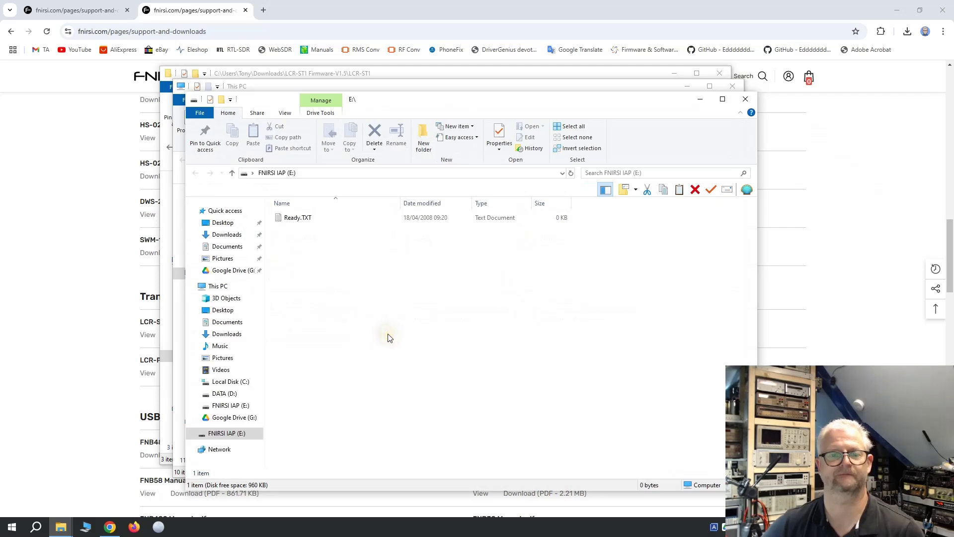
left_click(733, 86)
left_click_drag(493, 100, 657, 103)
left_click(493, 266)
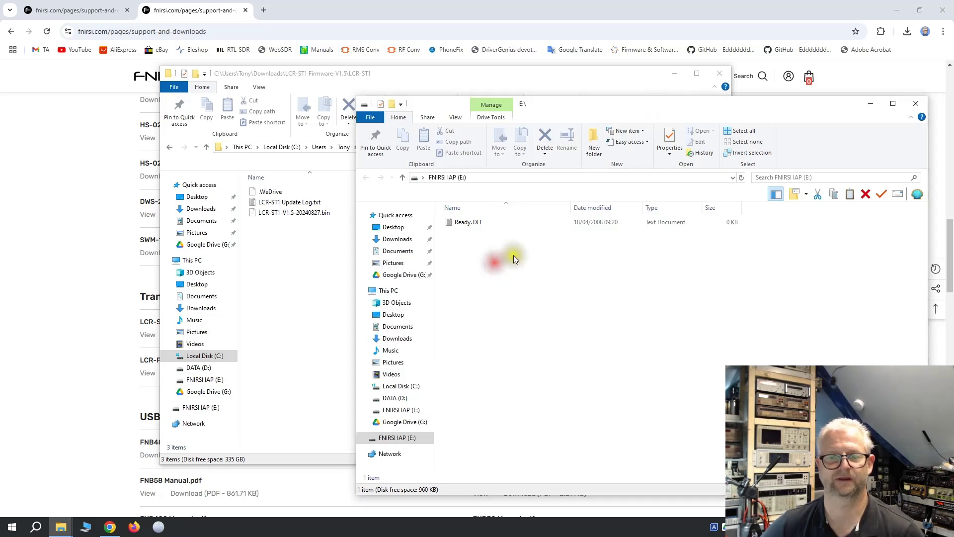
- Try to open Ready.TXT on the FNIRSI IAP drive, decline creating a new file and close Notepad
left_click(465, 224)
double_click(465, 224)
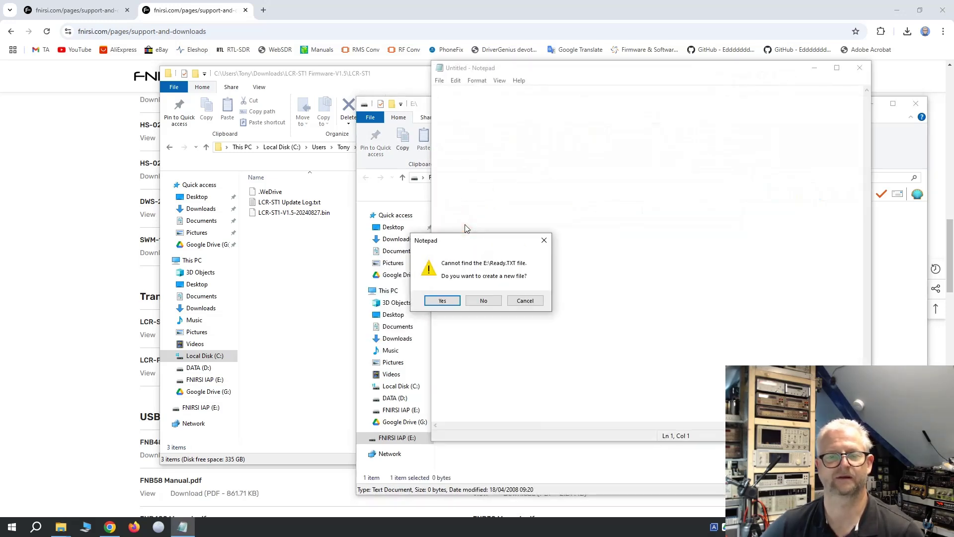
left_click(485, 299)
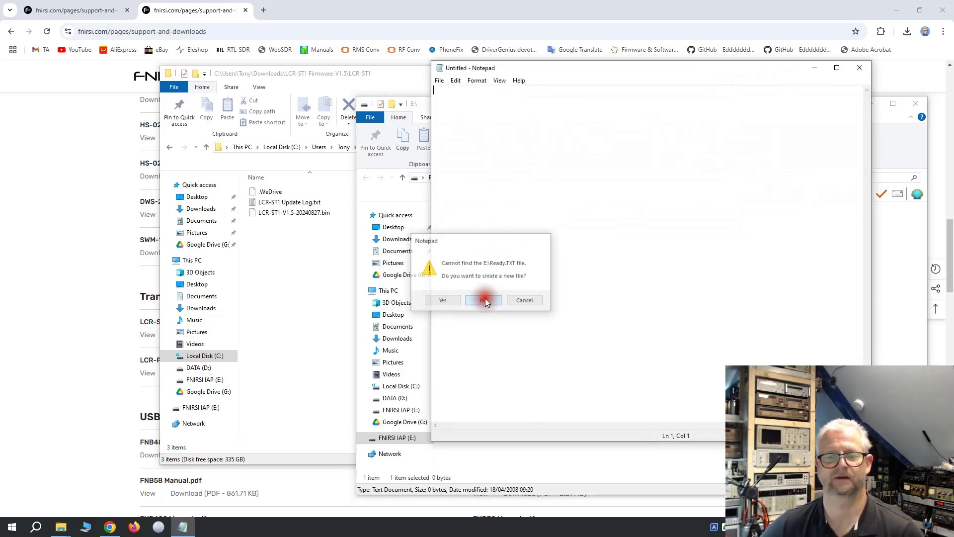
left_click(859, 69)
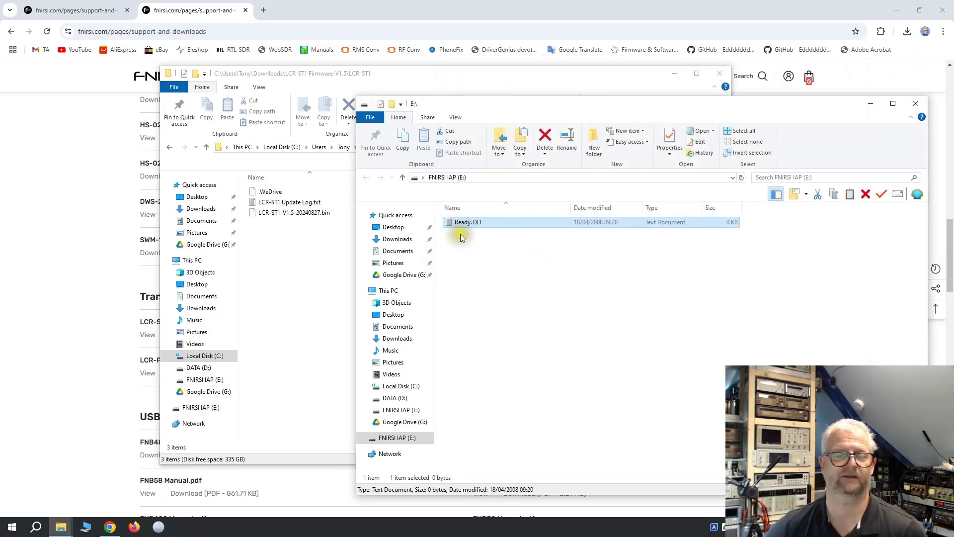
- Copy the firmware file LCR-ST1-V1.5-20240827.bin to the FNIRSI IAP (E:) drive
right_click(291, 213)
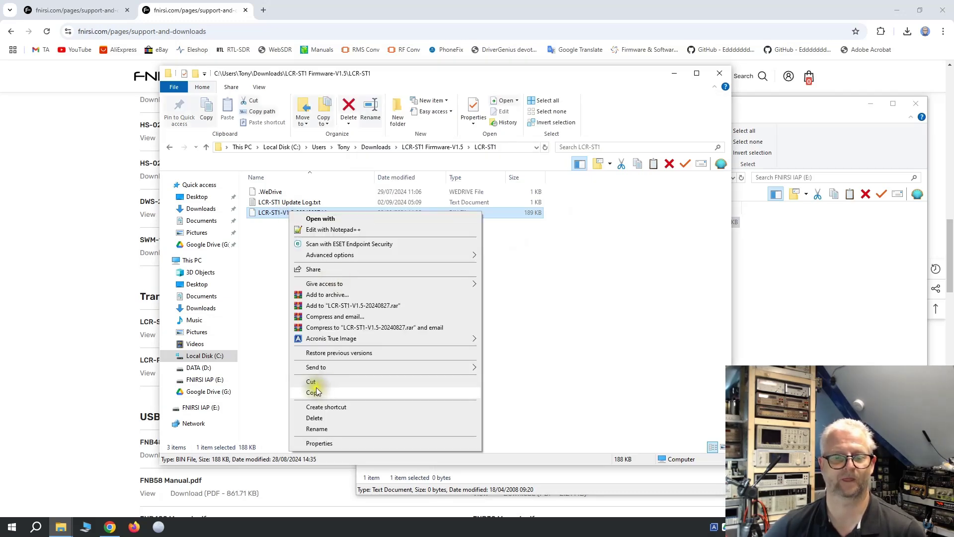
left_click(317, 393)
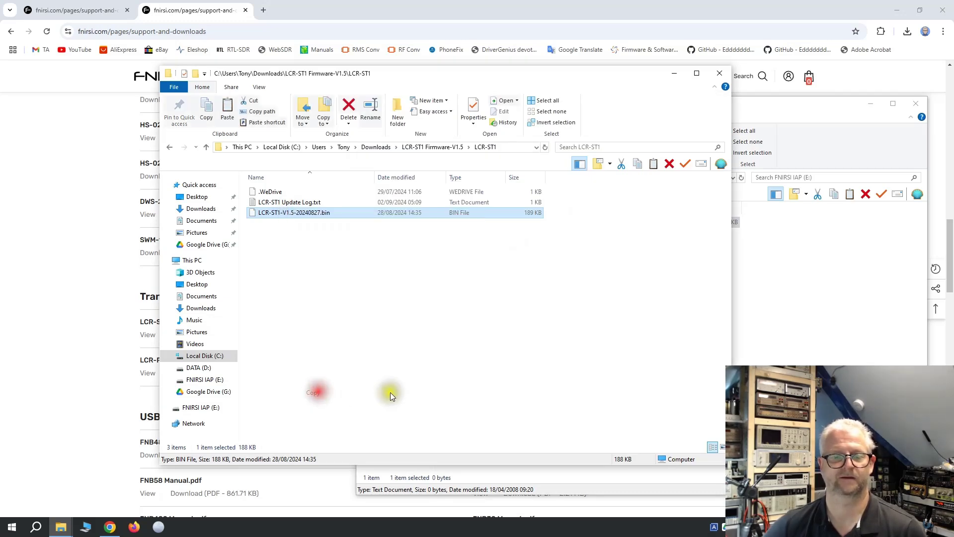
left_click(774, 326)
right_click(545, 289)
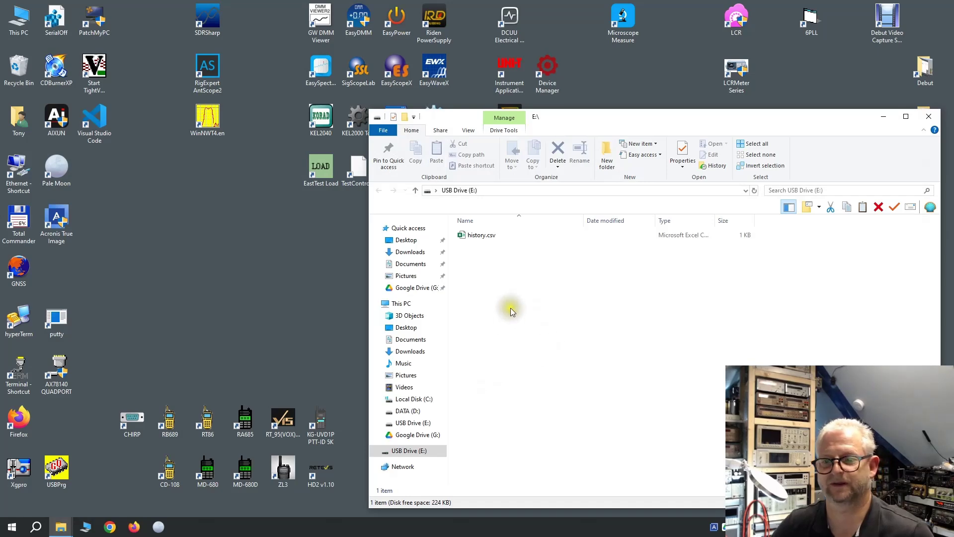
- Open history.csv from the USB Drive (E:) in Notepad to view the logged measurements
left_click(476, 237)
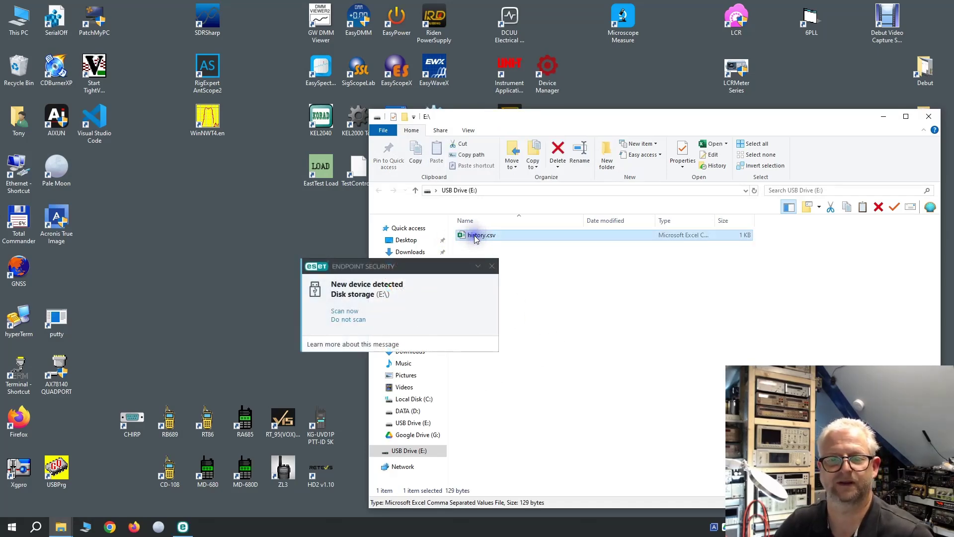
right_click(476, 238)
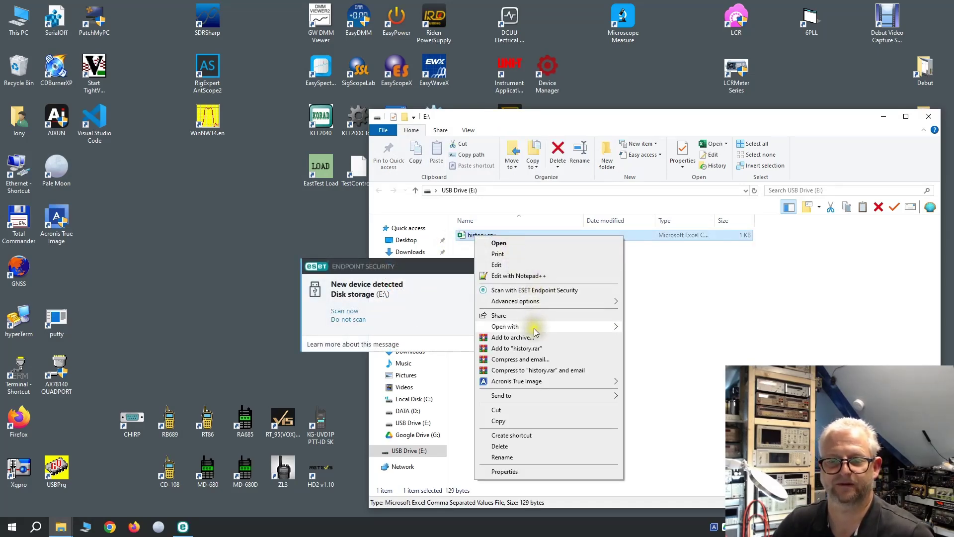
mouse_move(535, 331)
left_click(651, 339)
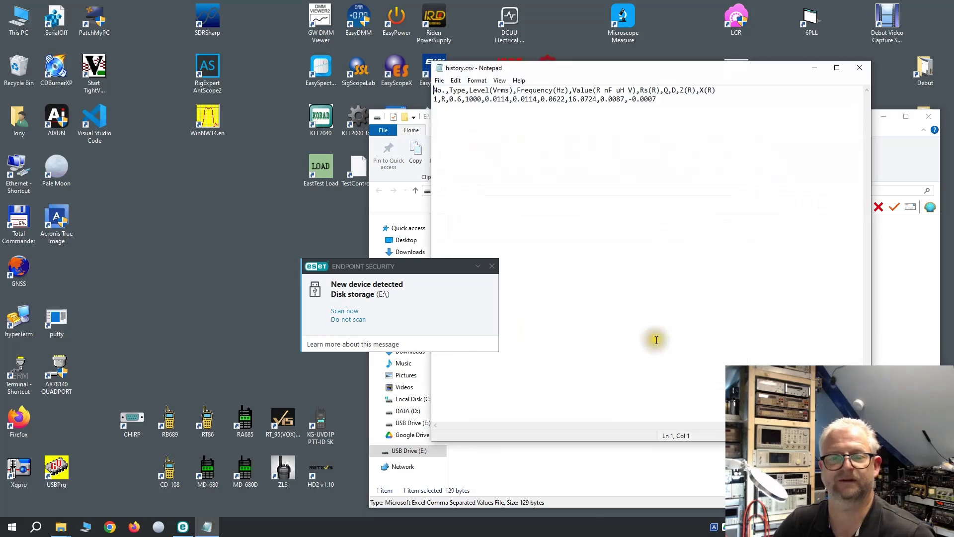